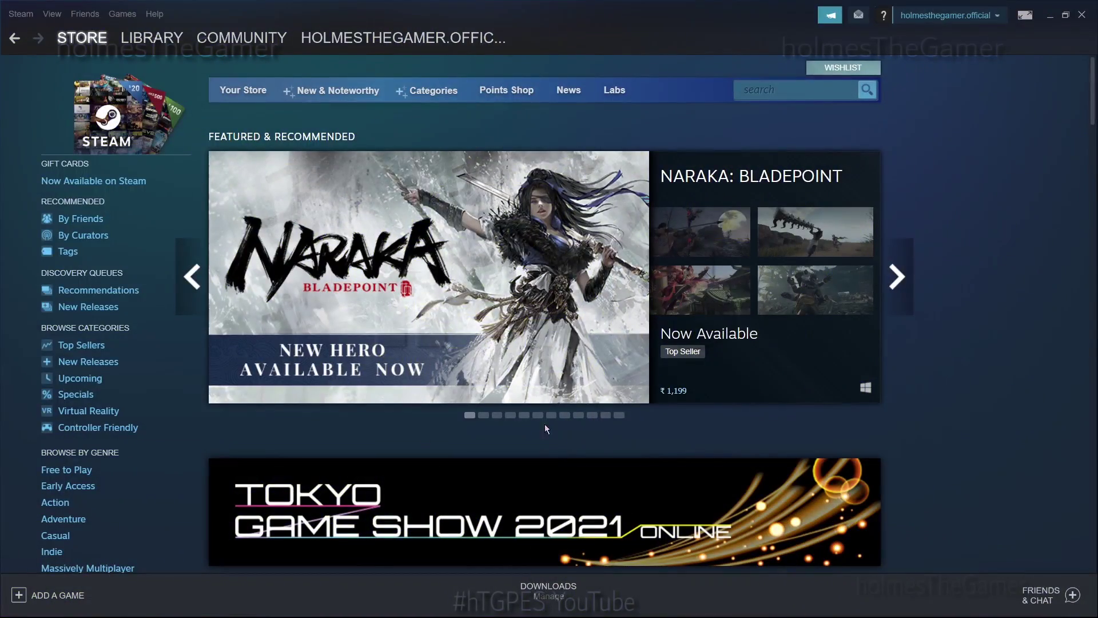
# - Cycle through six featured games in the store carousel, ending on Melty Blood: Type Lumina
pyautogui.click(484, 416)
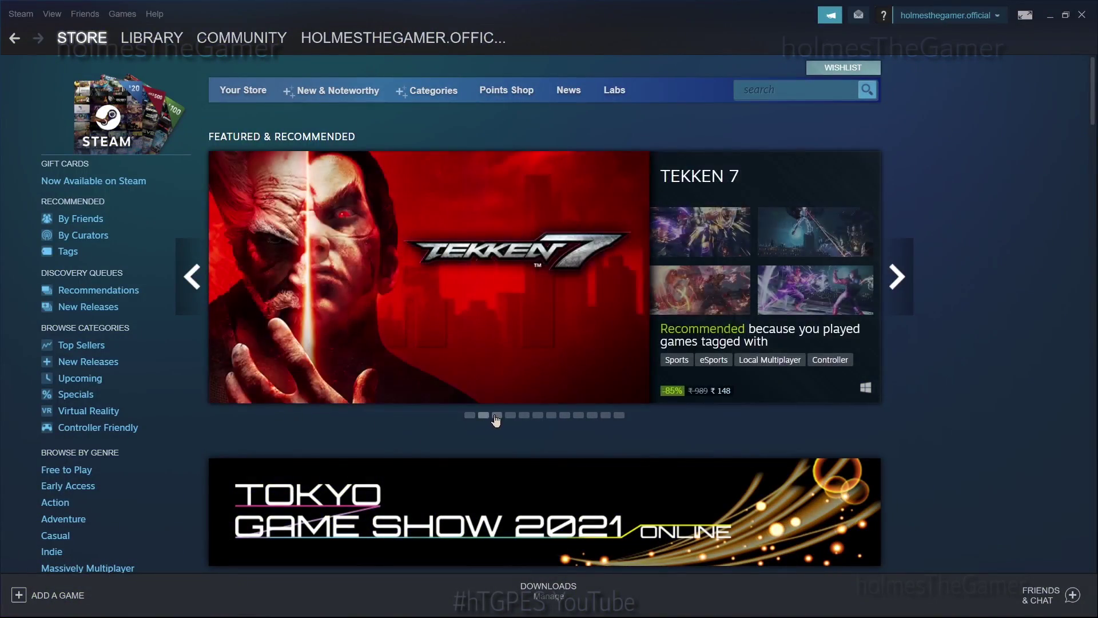
pyautogui.click(497, 416)
pyautogui.click(510, 416)
pyautogui.click(538, 417)
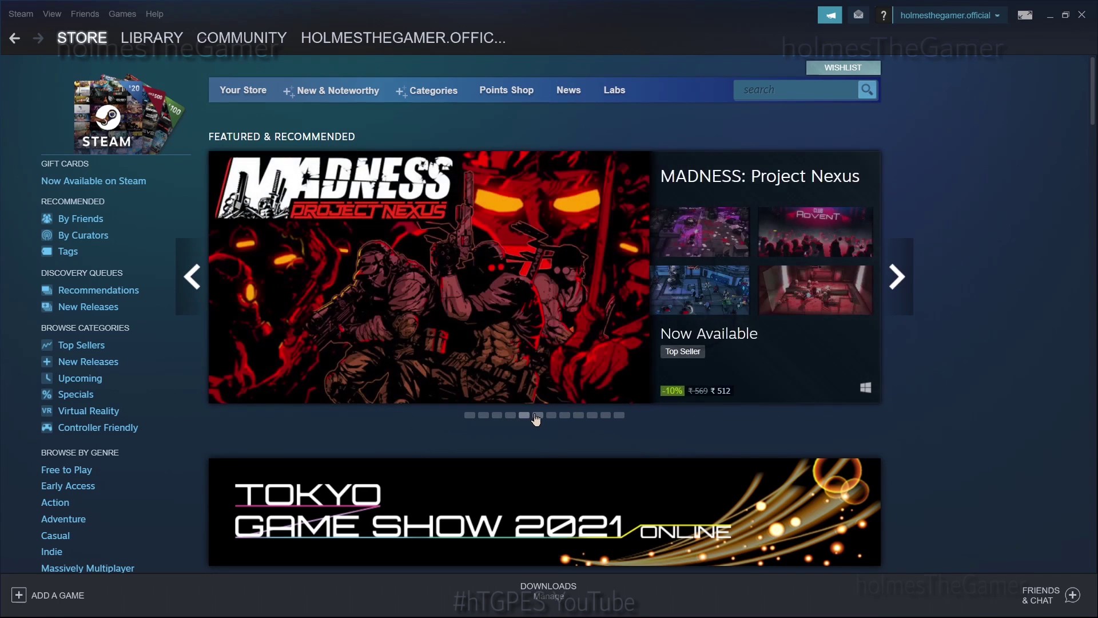
pyautogui.click(551, 417)
pyautogui.click(564, 417)
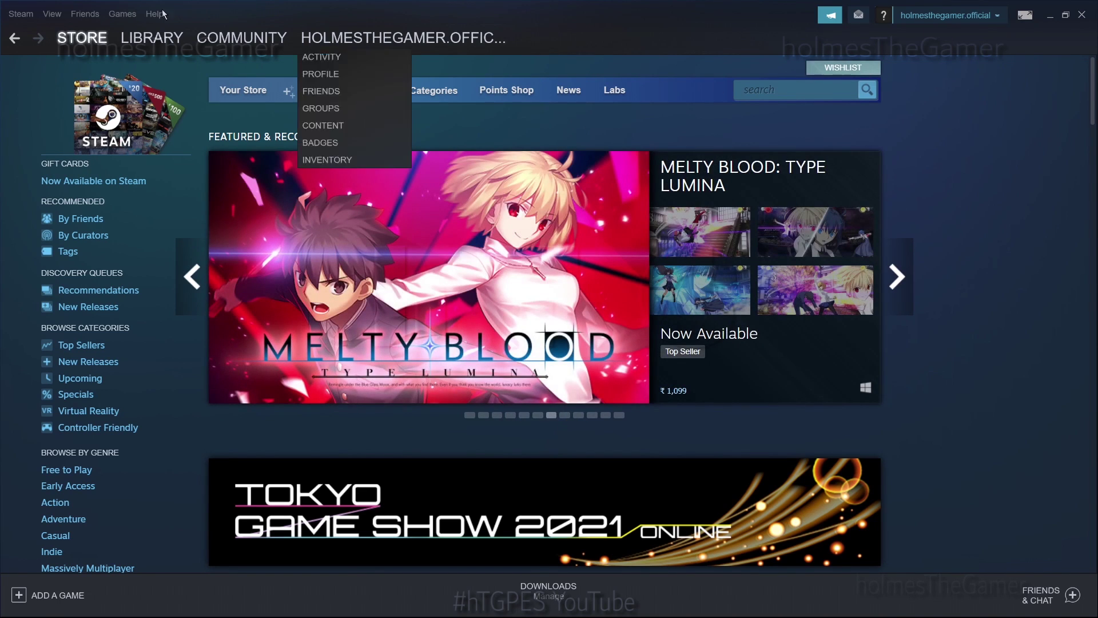
pyautogui.moveTo(82, 58)
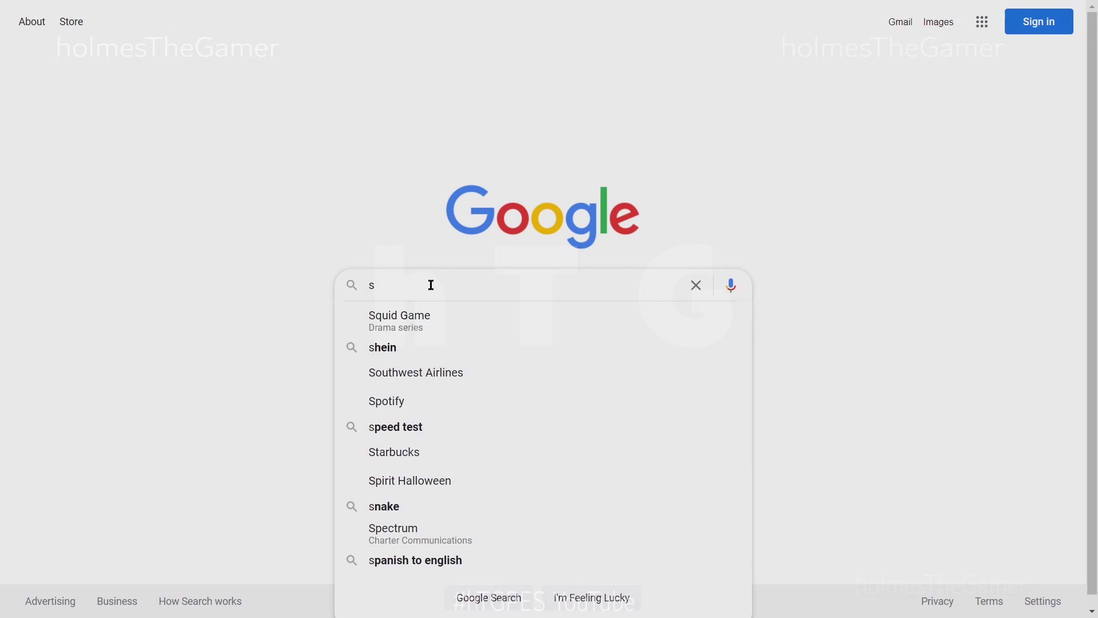
# - Search Google for 'install steam' and go to Steam's official download page
pyautogui.write('install steam')
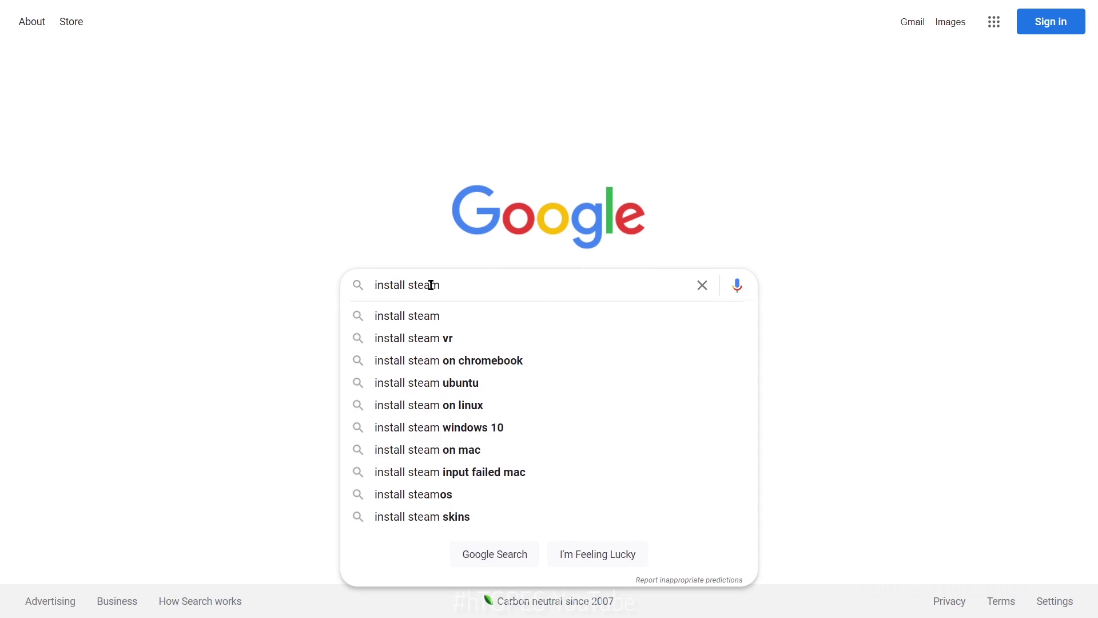
pyautogui.press('Return')
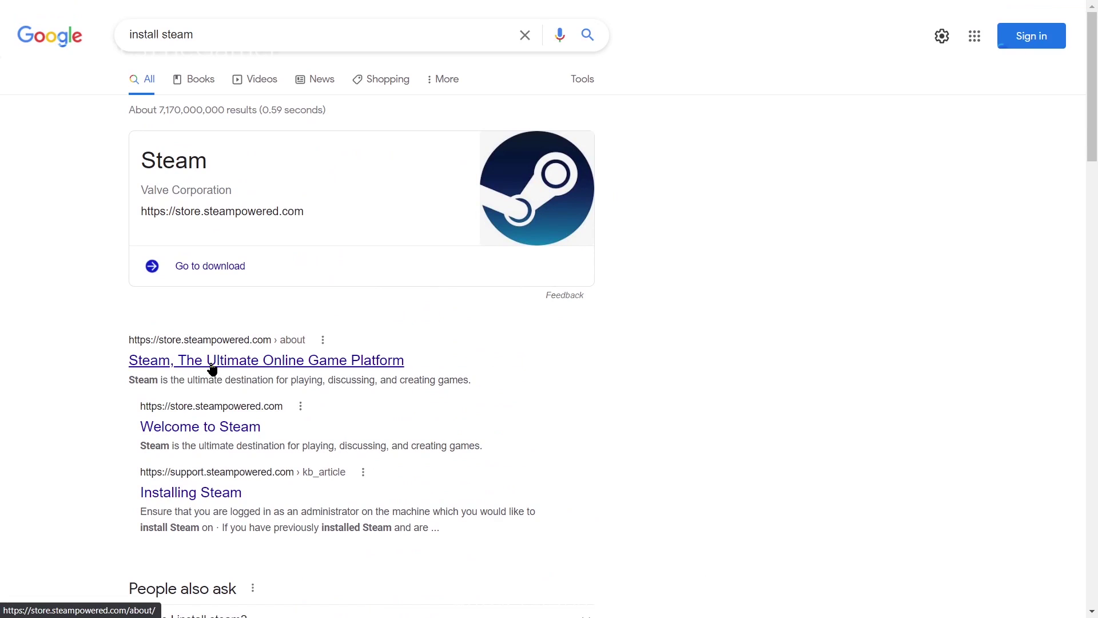
pyautogui.click(215, 267)
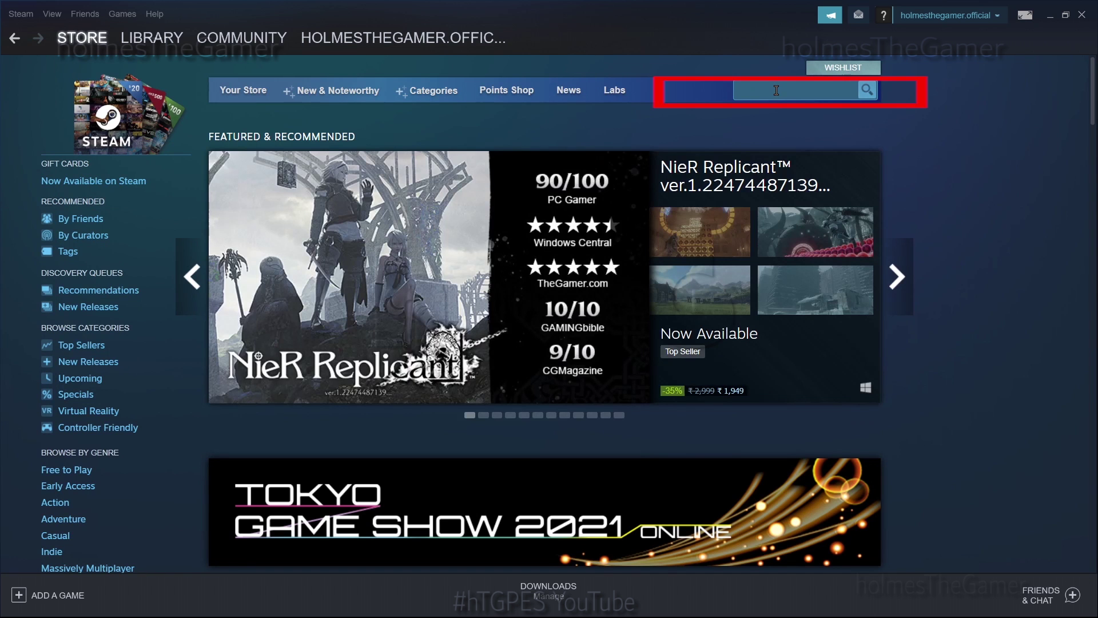
# - Enter 'eFootball' in the Steam store search box to list eFootball 2022
pyautogui.click(777, 90)
pyautogui.write('eFootball')
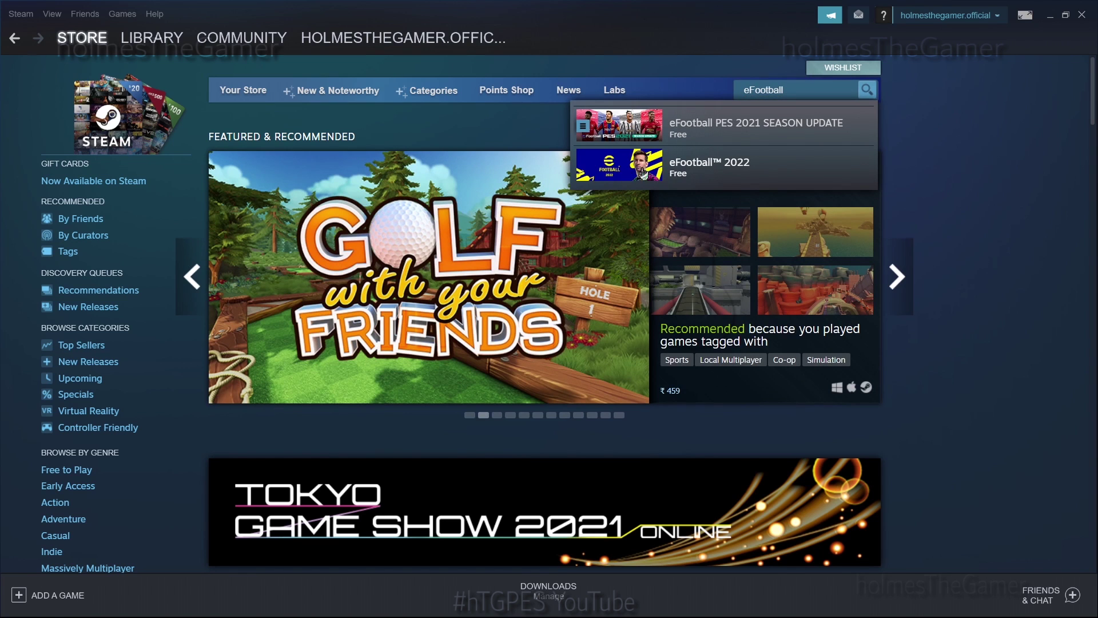
# - Open the eFootball 2022 store page and start its install with Play Game
pyautogui.click(643, 173)
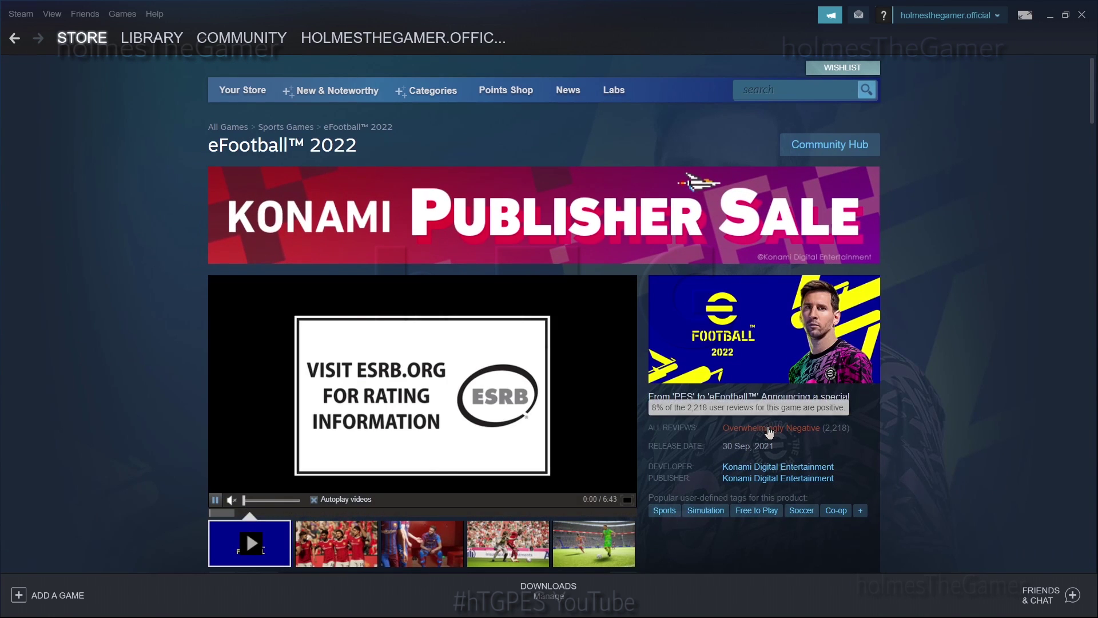
pyautogui.scroll(-3, 916, 443)
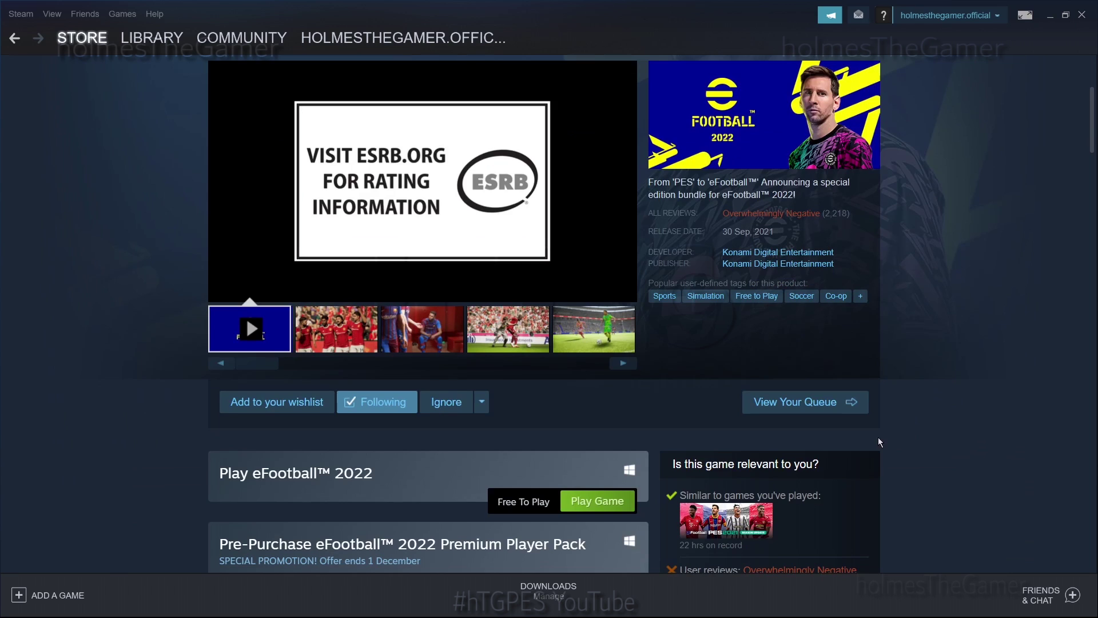
pyautogui.scroll(-3, 879, 442)
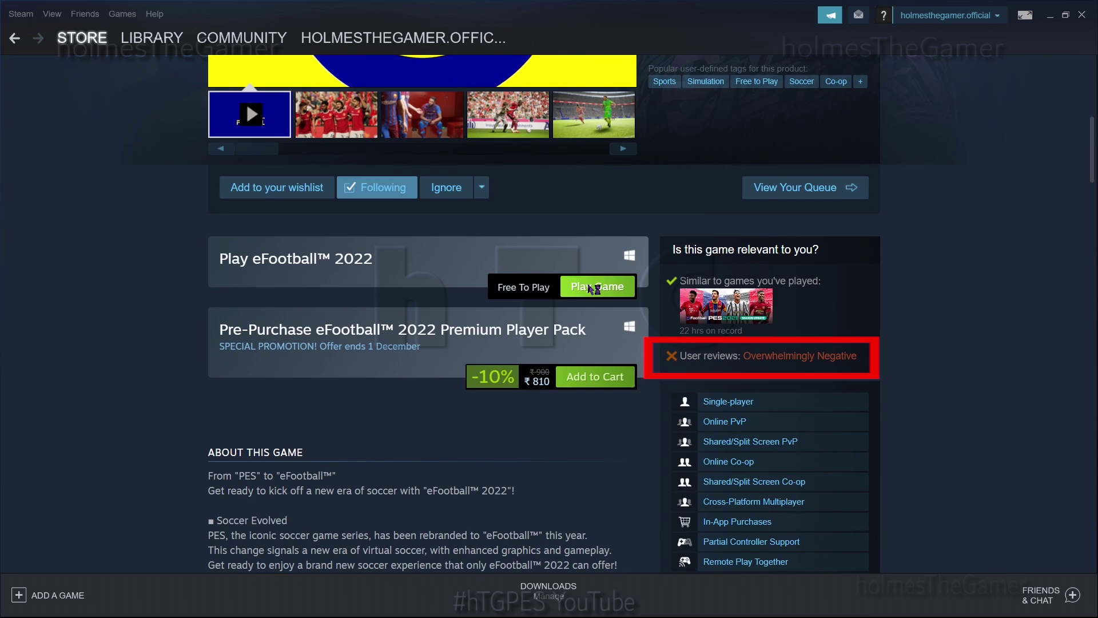
pyautogui.click(589, 287)
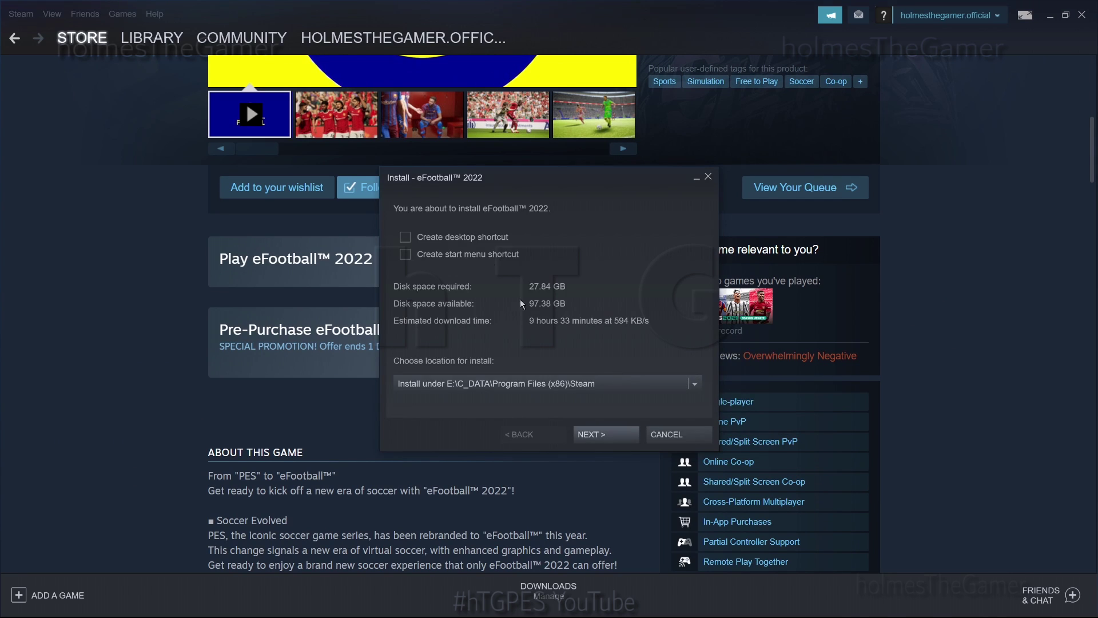
# - Keep the existing E: drive install location and agree to the eFootball 2022 EULA
pyautogui.click(695, 385)
pyautogui.click(695, 386)
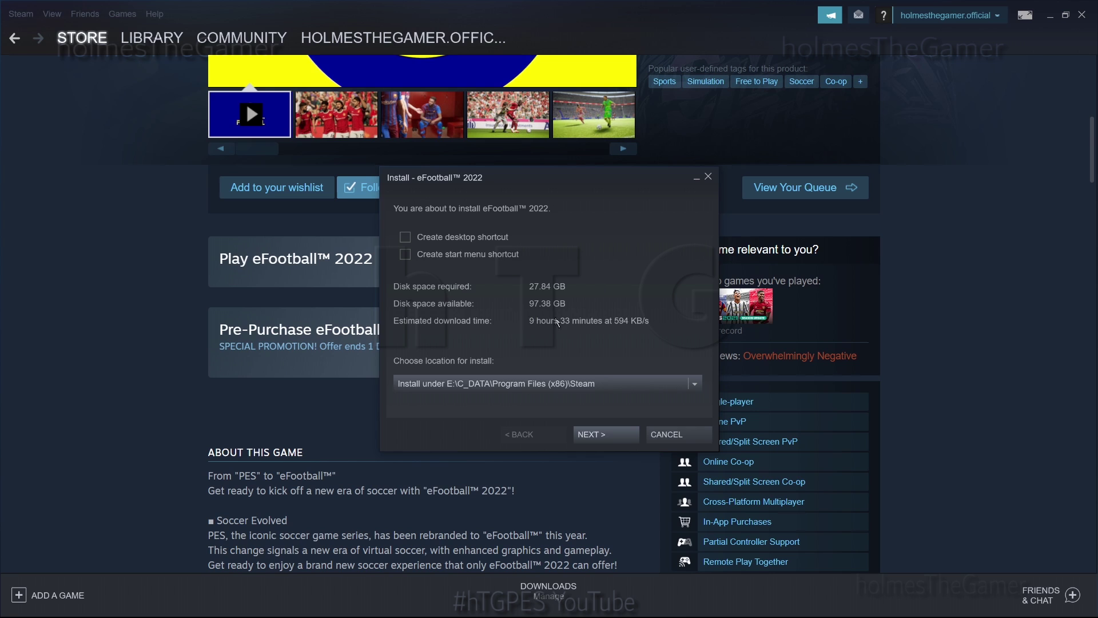
pyautogui.click(606, 435)
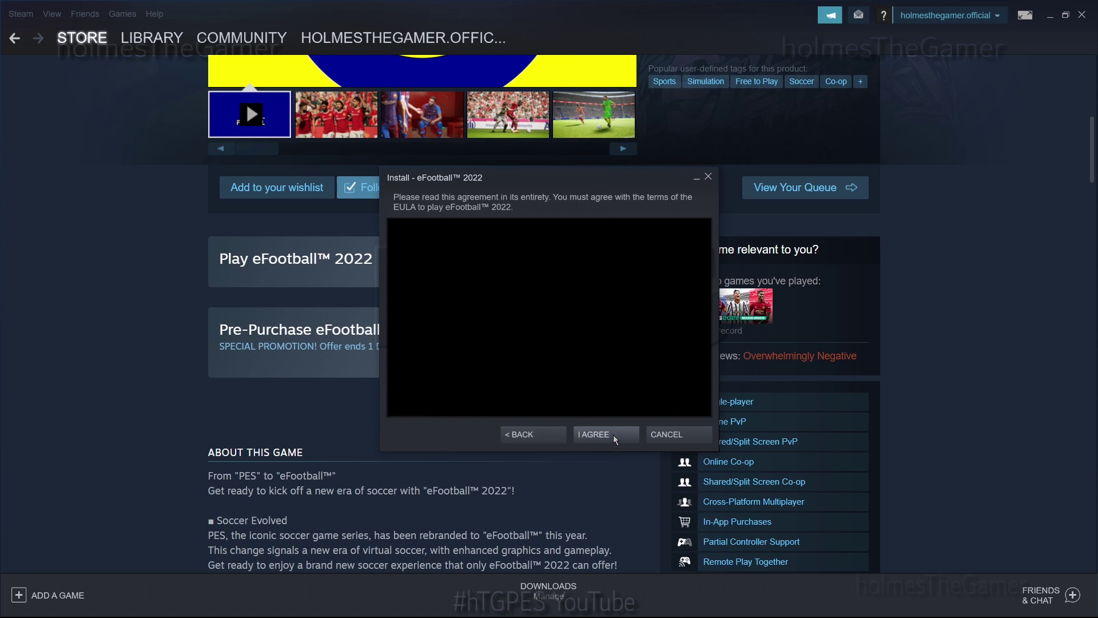
pyautogui.scroll(-10, 587, 338)
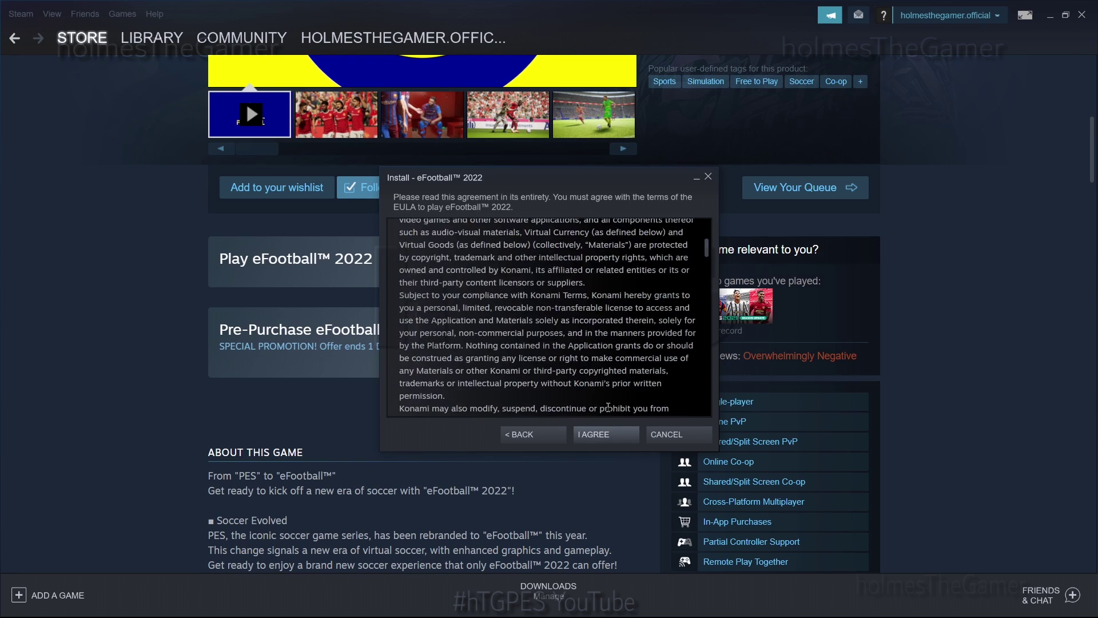
pyautogui.click(605, 438)
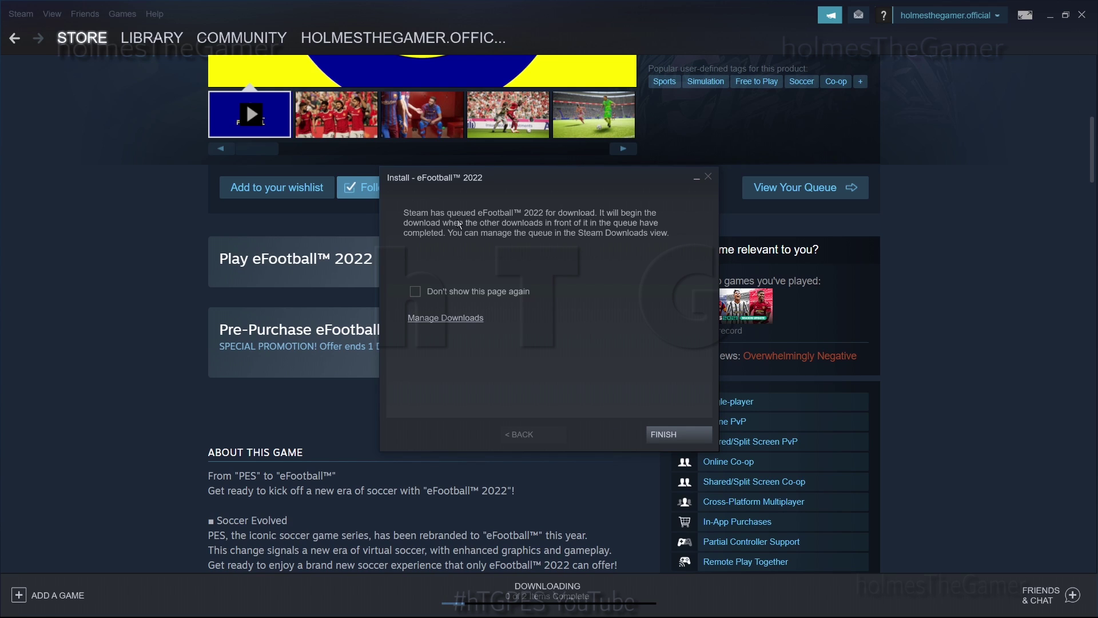
# - Finish the install wizard and scroll through the eFootball 2022 reviews
pyautogui.click(663, 437)
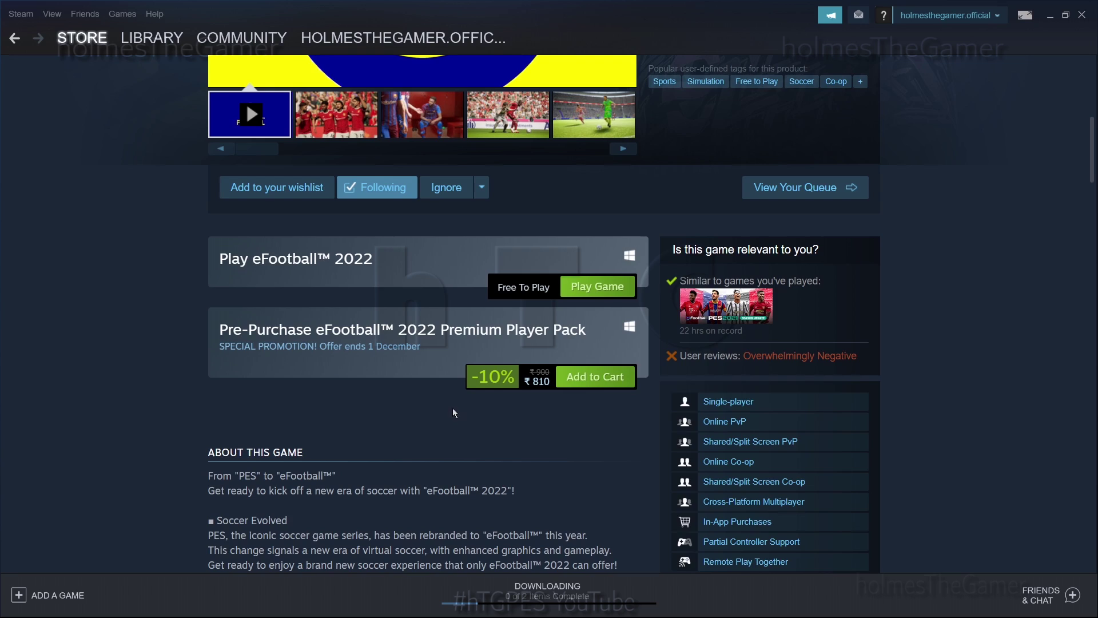
pyautogui.scroll(-1, 654, 459)
pyautogui.scroll(4, 654, 458)
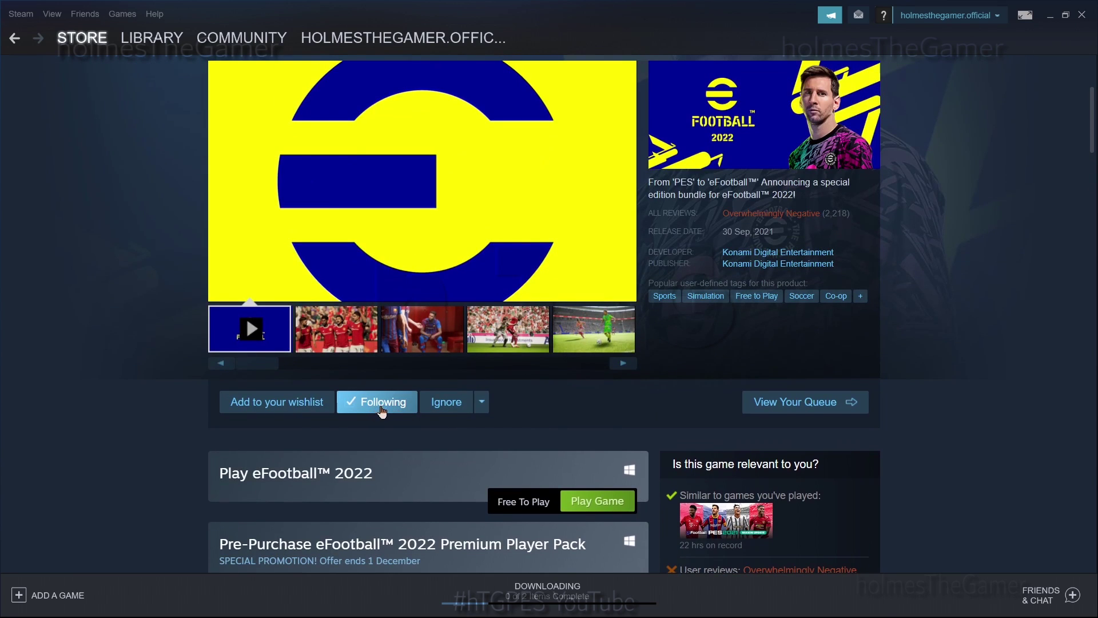
pyautogui.scroll(3, 382, 410)
pyautogui.scroll(-2, 479, 240)
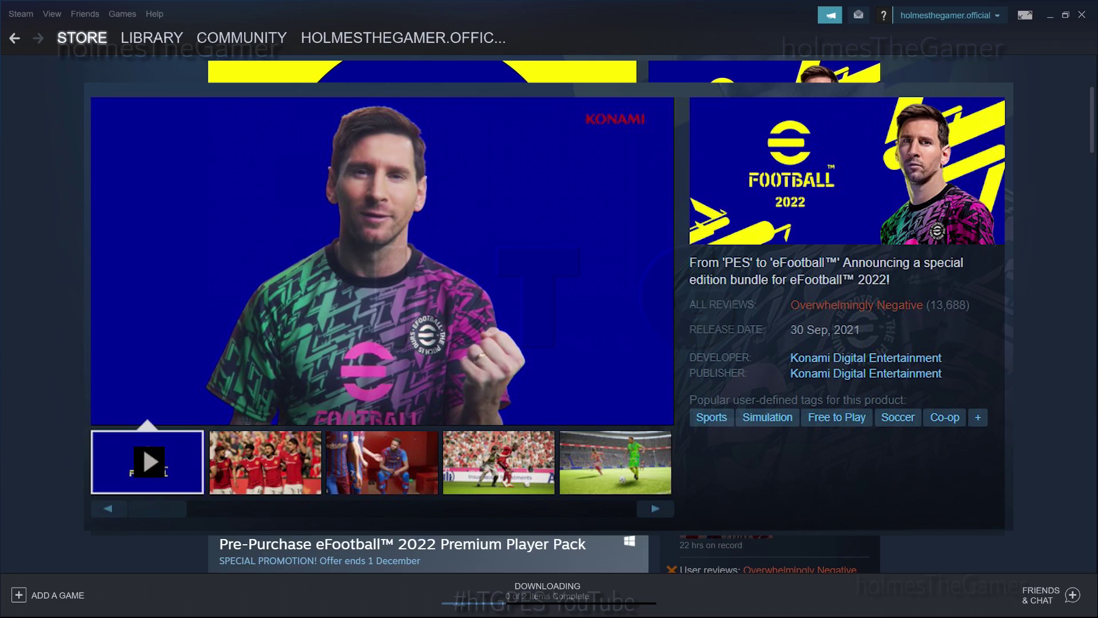
pyautogui.scroll(-10, 430, 549)
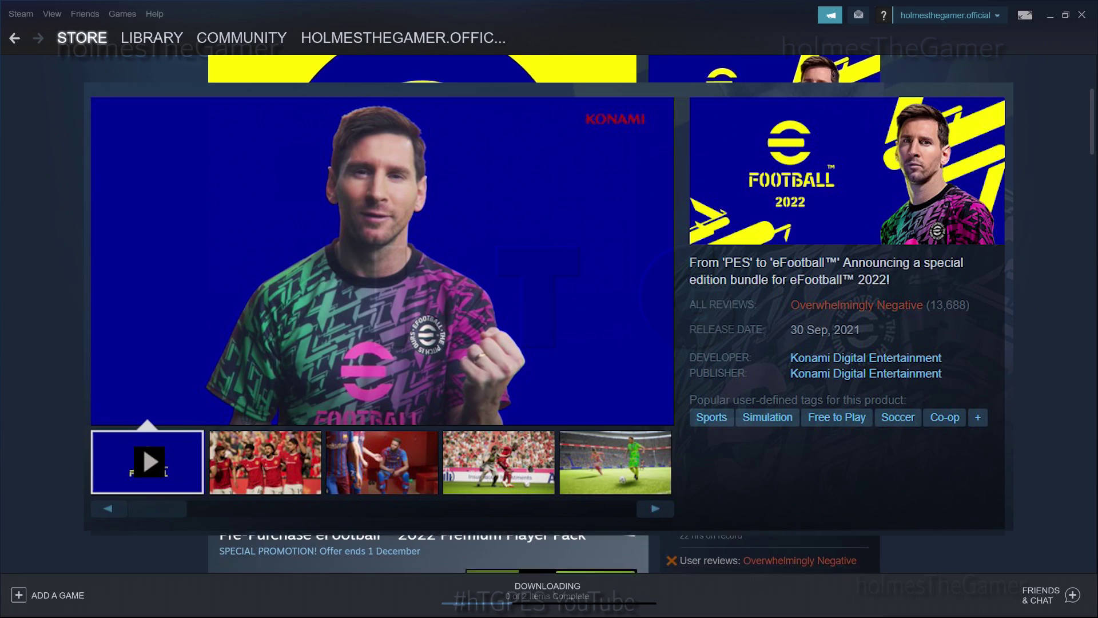
pyautogui.scroll(-2, 255, 424)
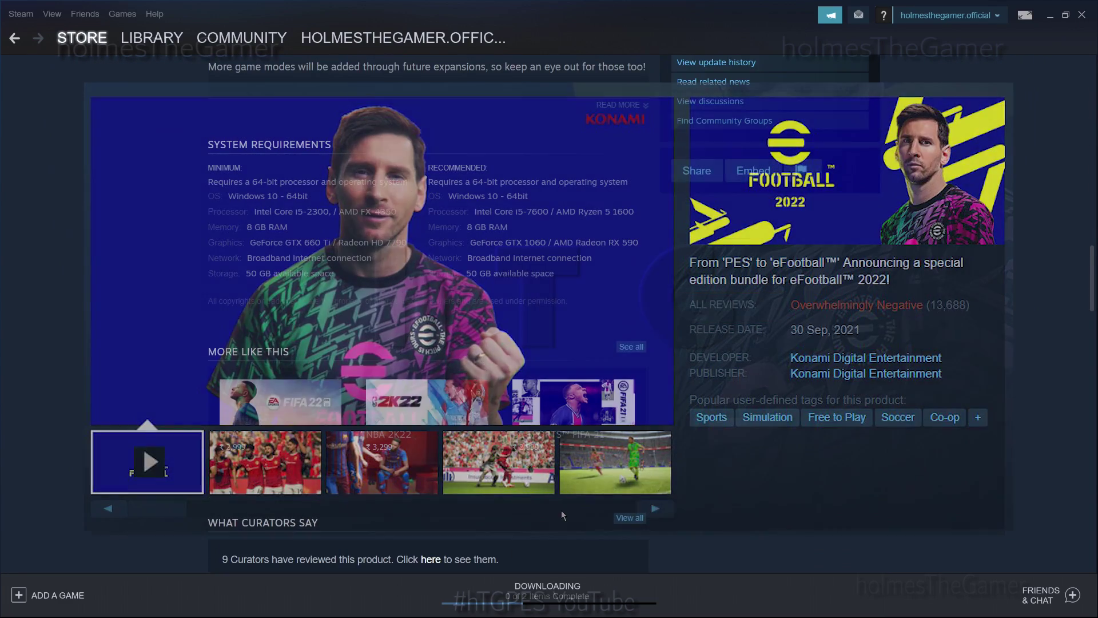
# - Highlight the recommended and minimum graphics card requirements, then go to the Library
pyautogui.moveTo(289, 431)
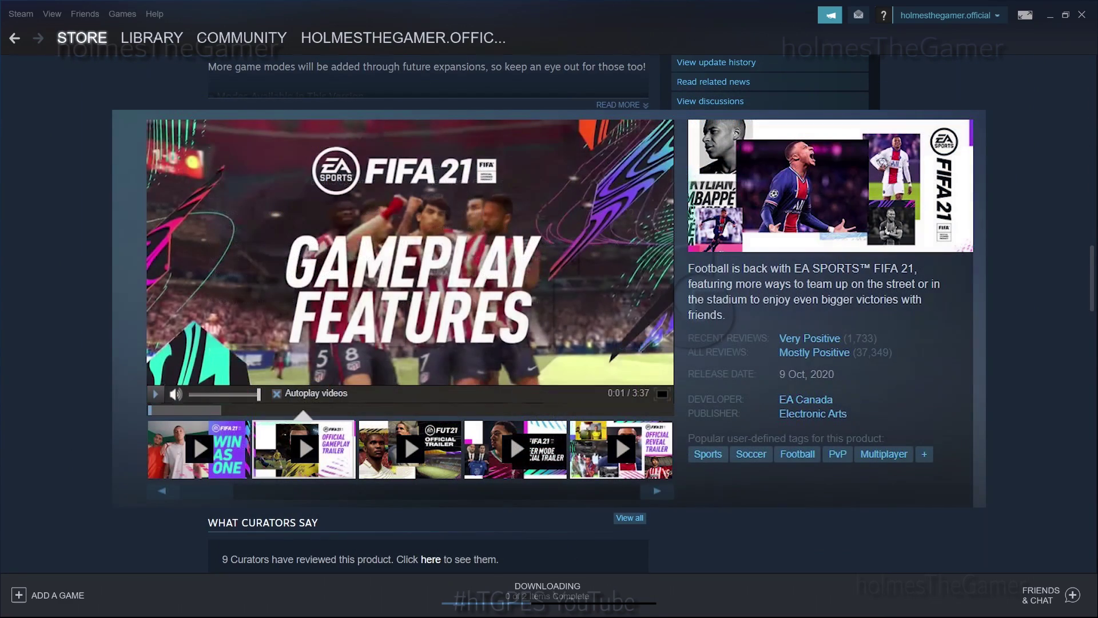
pyautogui.scroll(3, 267, 408)
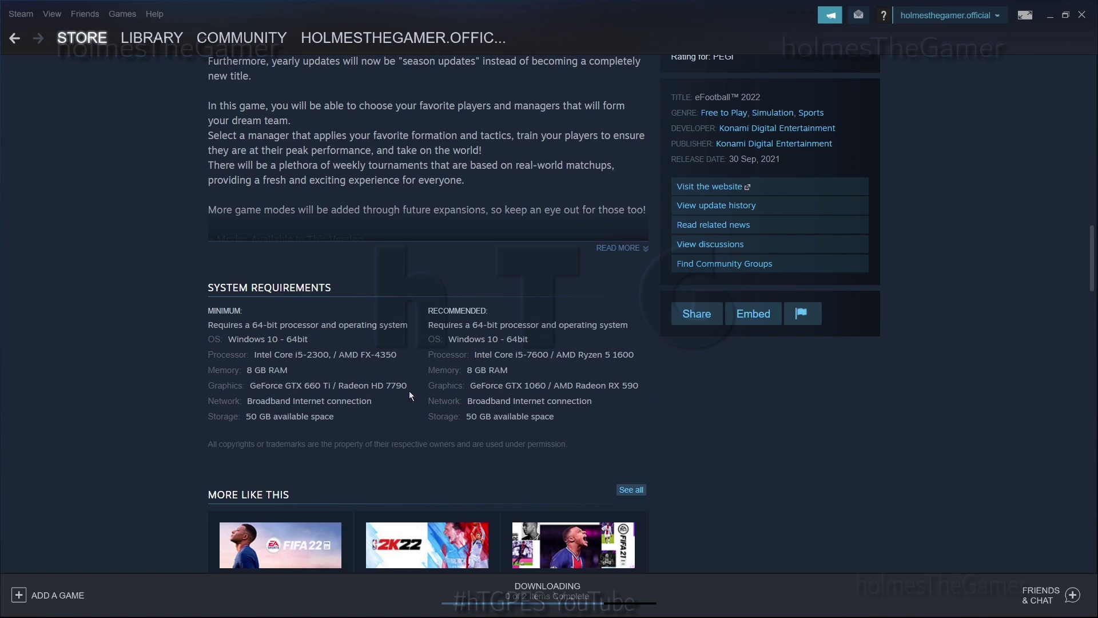
pyautogui.moveTo(472, 384); pyautogui.dragTo(639, 385)
pyautogui.moveTo(248, 385); pyautogui.dragTo(405, 386)
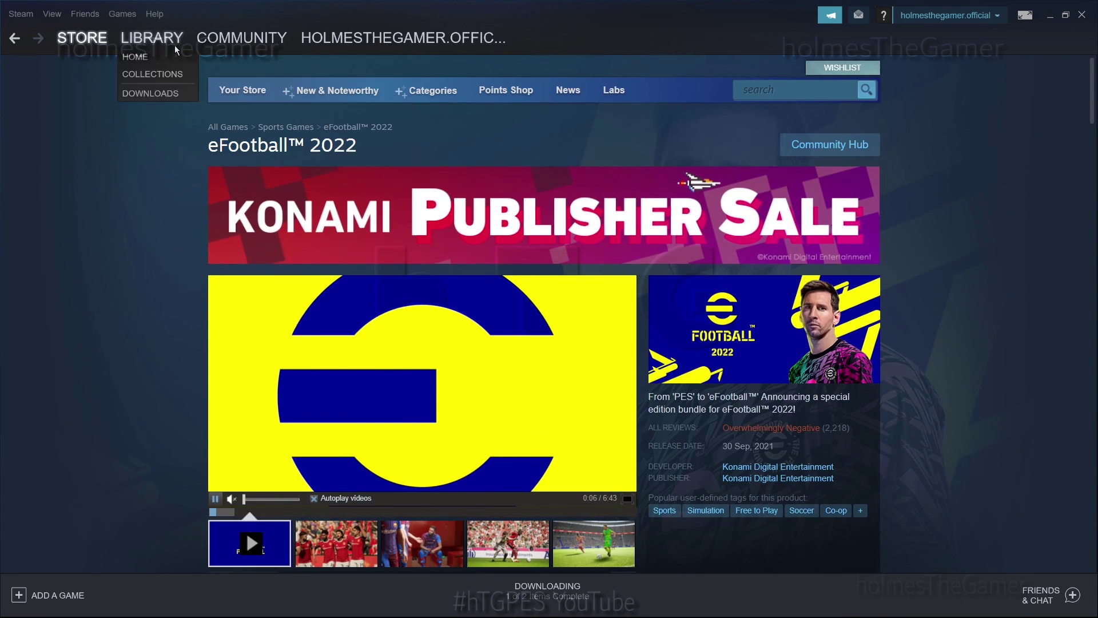
pyautogui.click(152, 39)
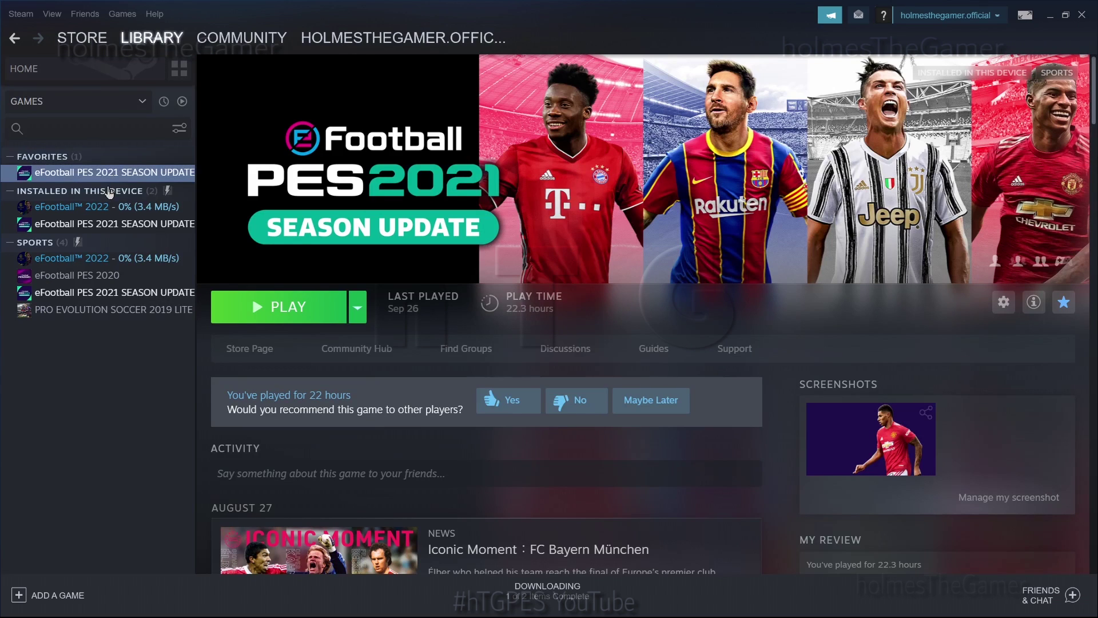
# - Select eFootball 2022 in the Library, open its page and add it to Favorites
pyautogui.click(86, 208)
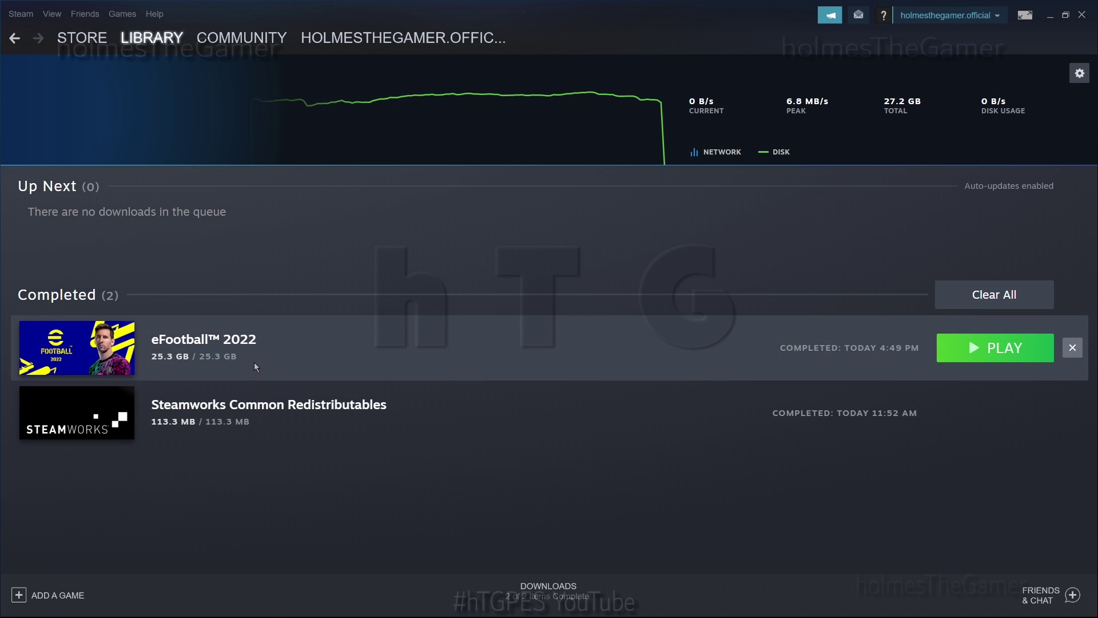
pyautogui.click(70, 361)
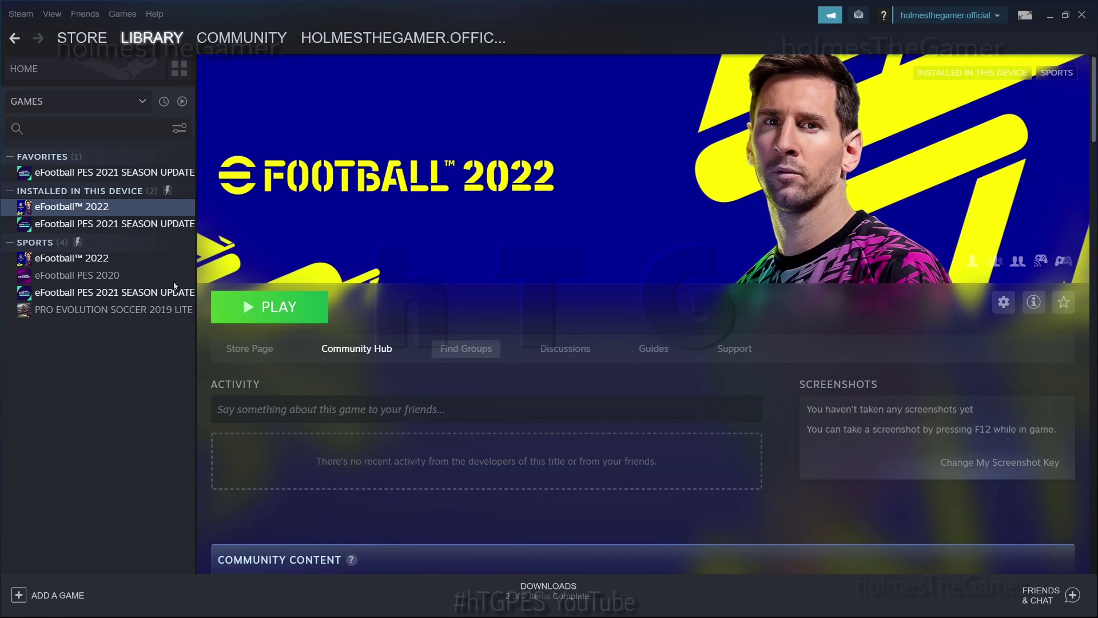
pyautogui.rightClick(171, 215)
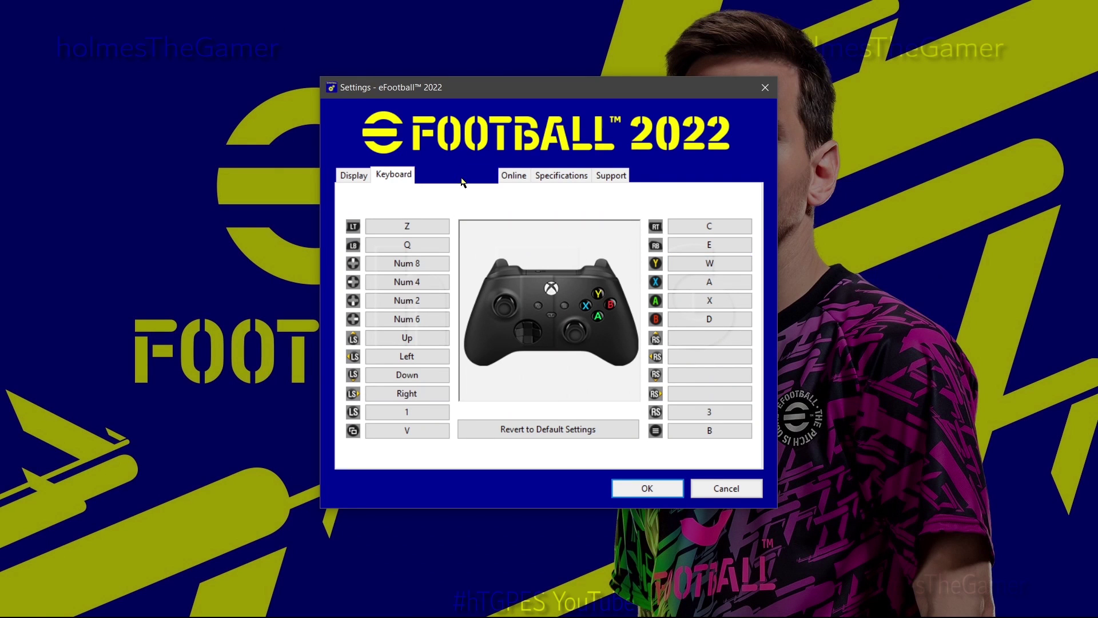
# - Set the eFootball 2022 settings launcher display mode to Full Screen
pyautogui.click(441, 175)
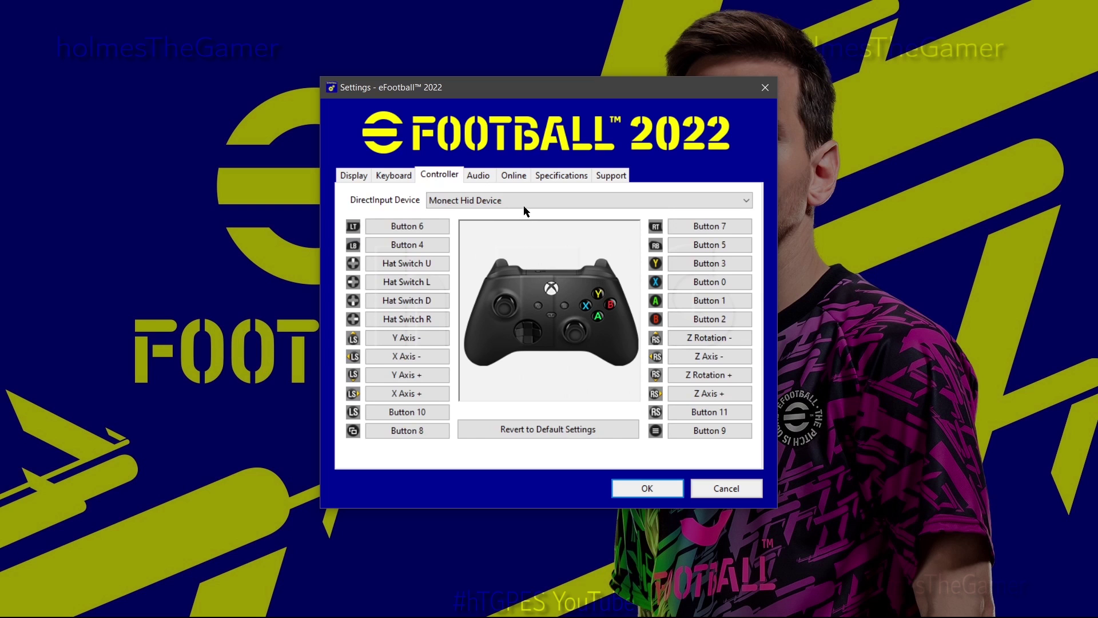
pyautogui.press('Left')
pyautogui.press('Left')
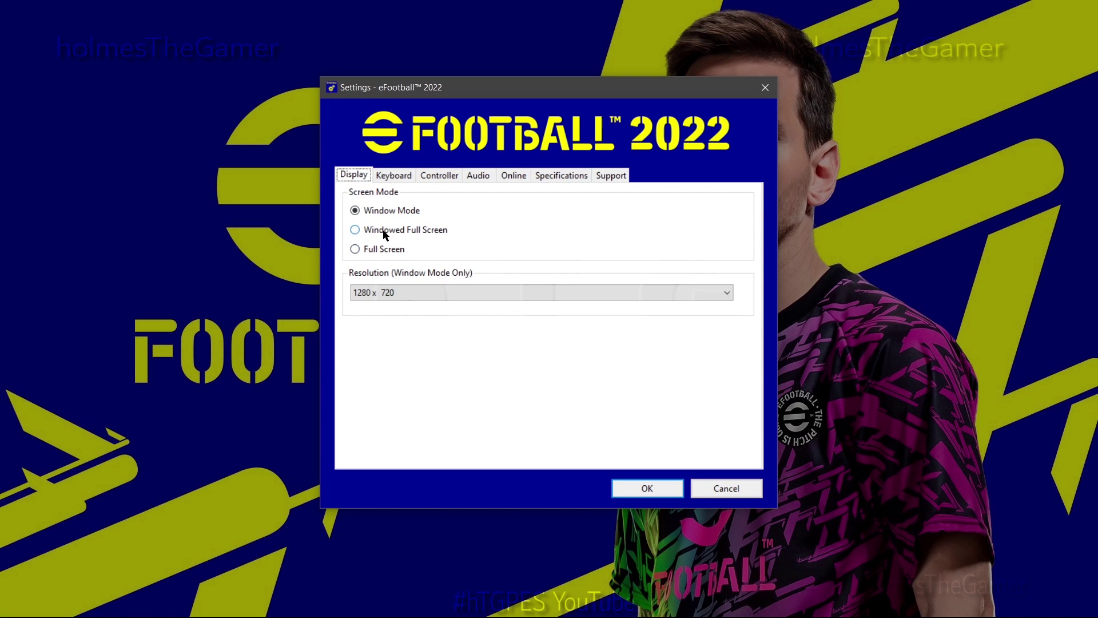
pyautogui.click(372, 252)
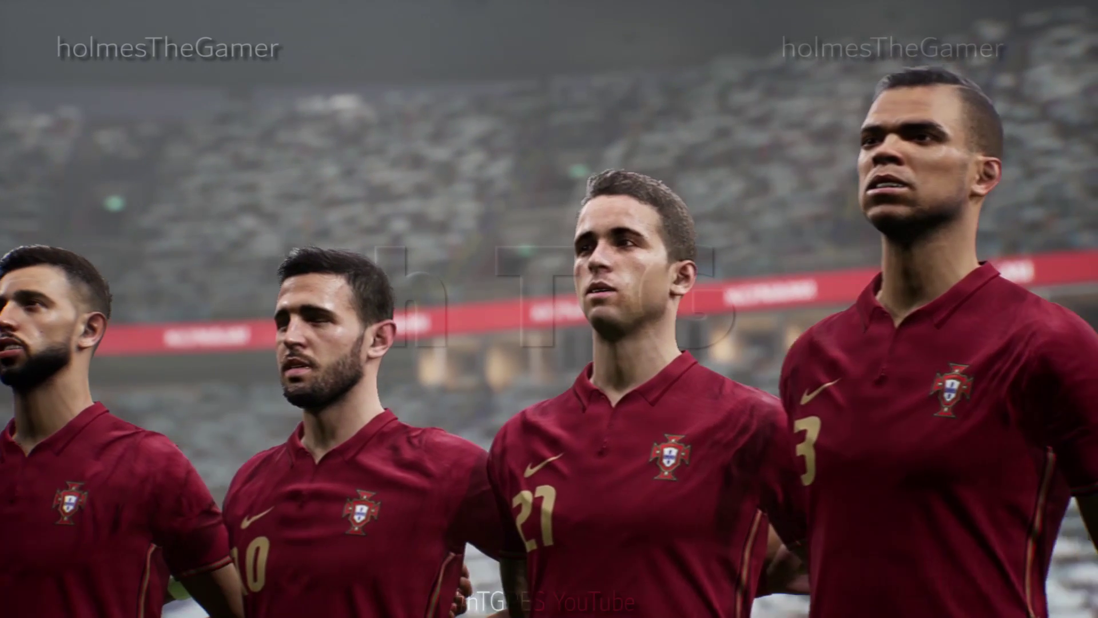